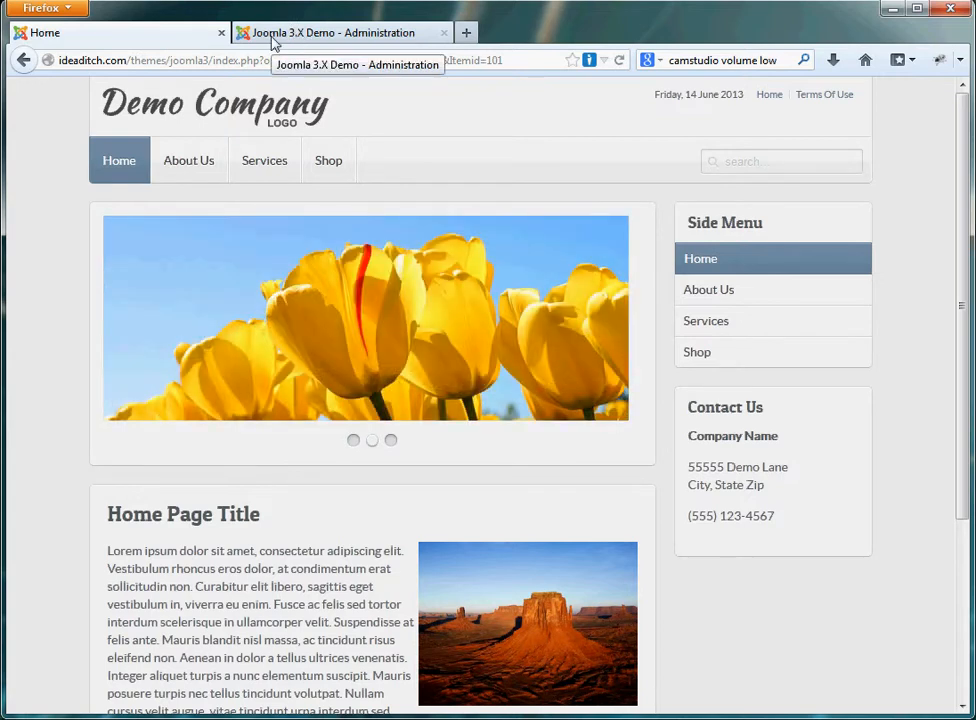
- Switch to the Joomla administration site and open the Services article for editing from the Article Manager
{"action": "left_click", "coordinate": [271, 38]}
{"action": "left_click", "coordinate": [429, 449]}
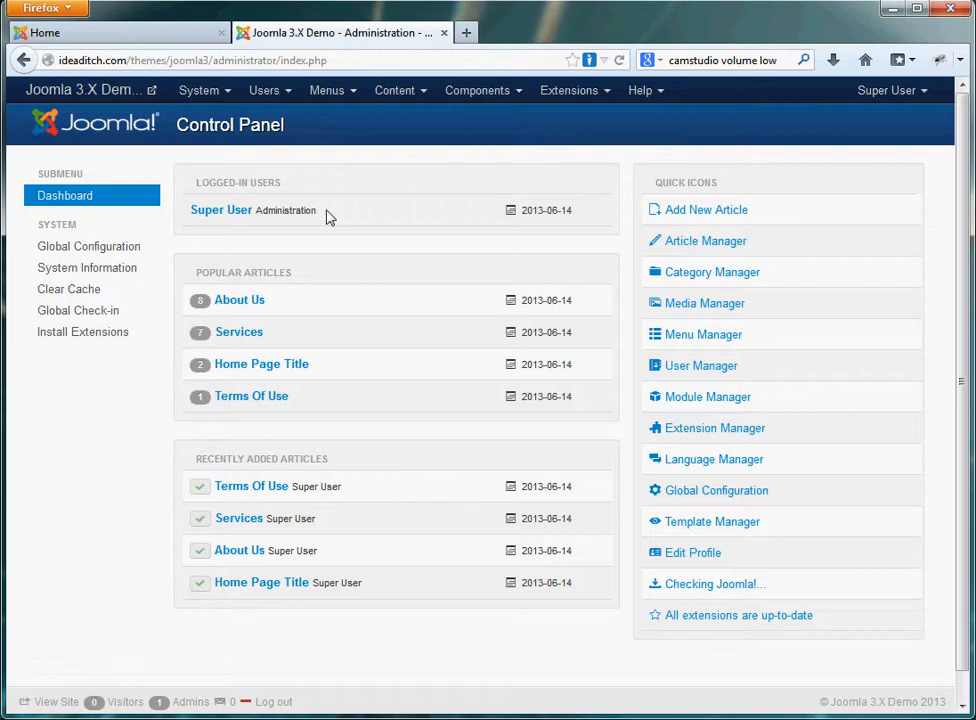
{"action": "left_click", "coordinate": [396, 97]}
{"action": "mouse_move", "coordinate": [403, 131]}
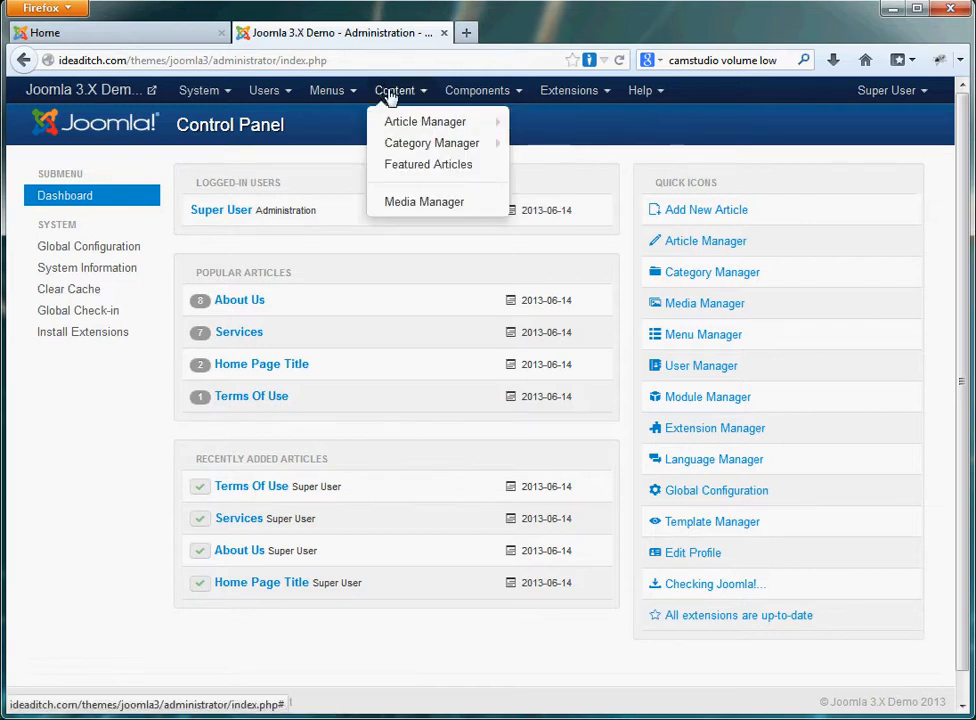
{"action": "left_click", "coordinate": [400, 126]}
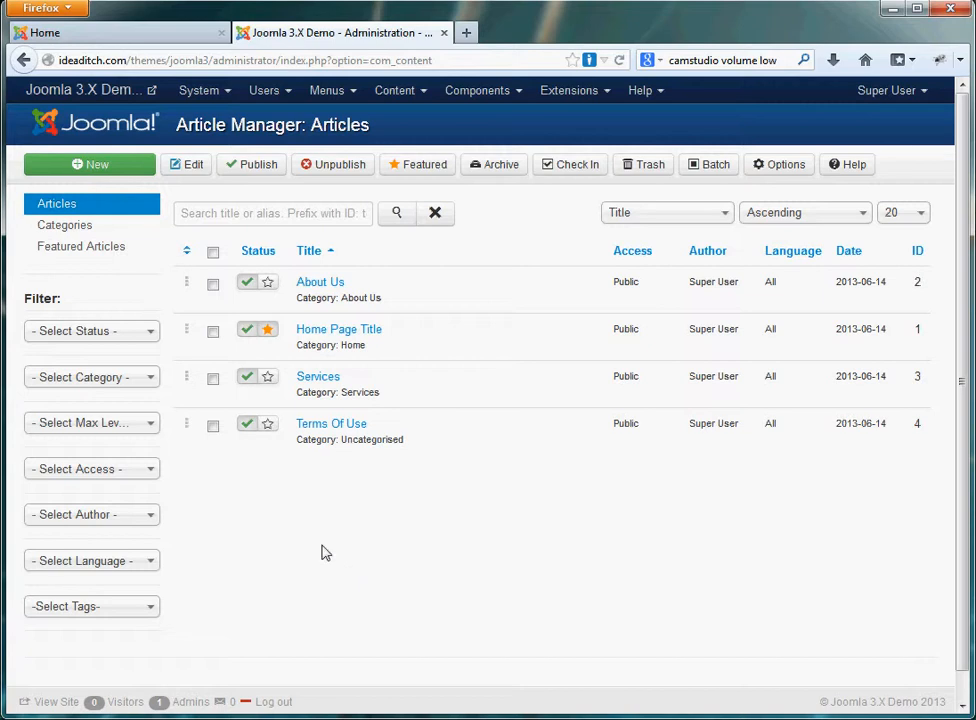
{"action": "left_click", "coordinate": [325, 382]}
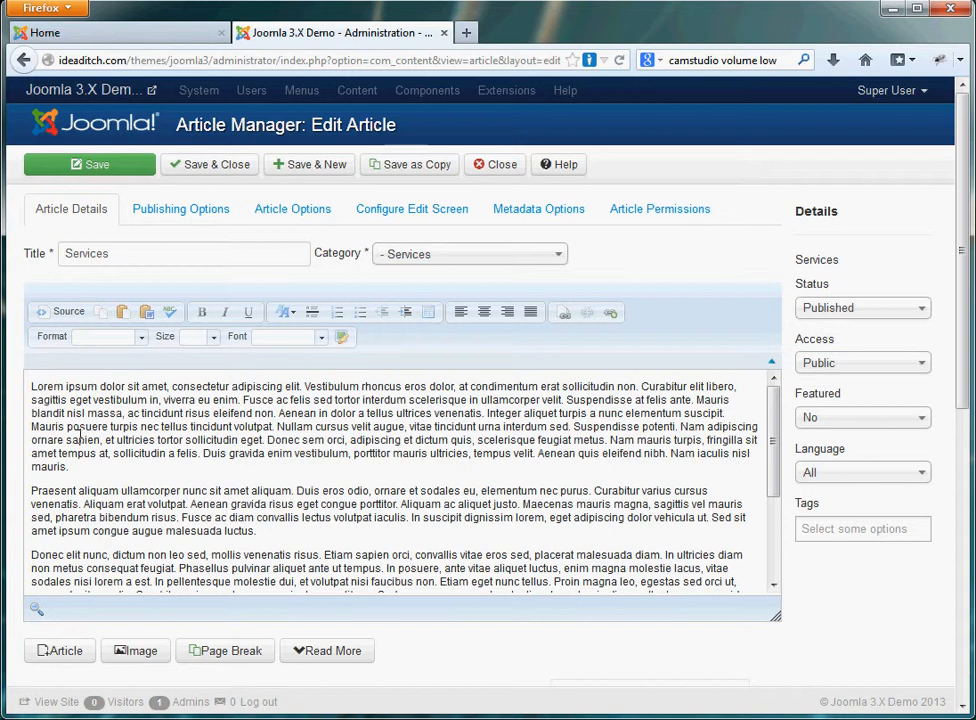
- Place the text cursor at the start of the article's second paragraph and open the image manager to its existing images
{"action": "scroll", "coordinate": [335, 500], "scroll_direction": "down", "scroll_amount": 2}
{"action": "scroll", "coordinate": [338, 503], "scroll_direction": "down", "scroll_amount": 4}
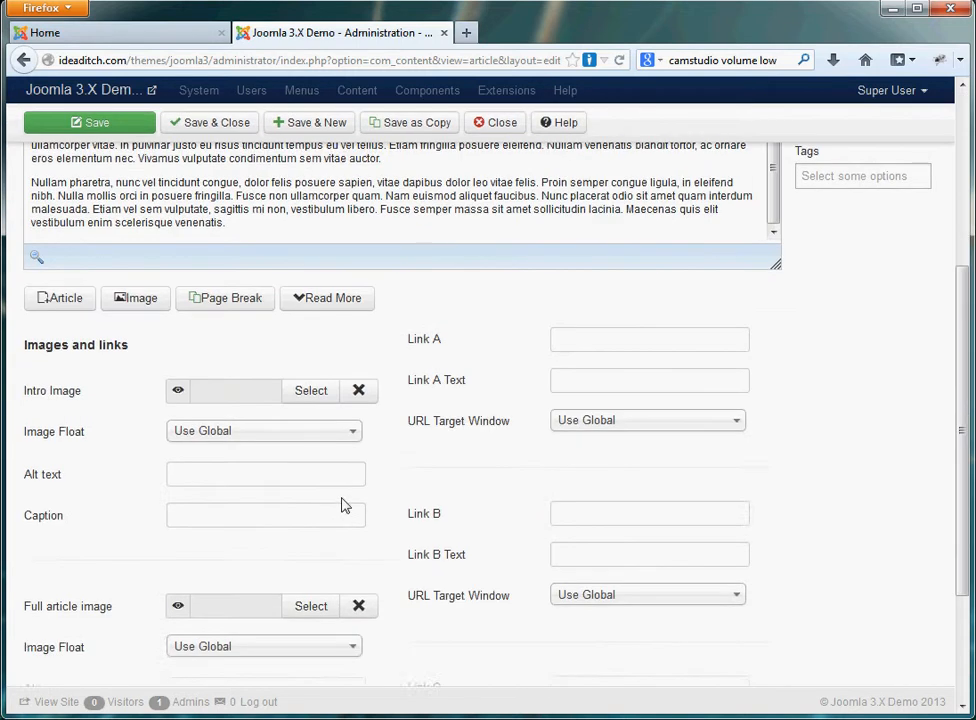
{"action": "scroll", "coordinate": [342, 505], "scroll_direction": "up", "scroll_amount": 4}
{"action": "left_click_drag", "start_coordinate": [774, 484], "coordinate": [357, 379]}
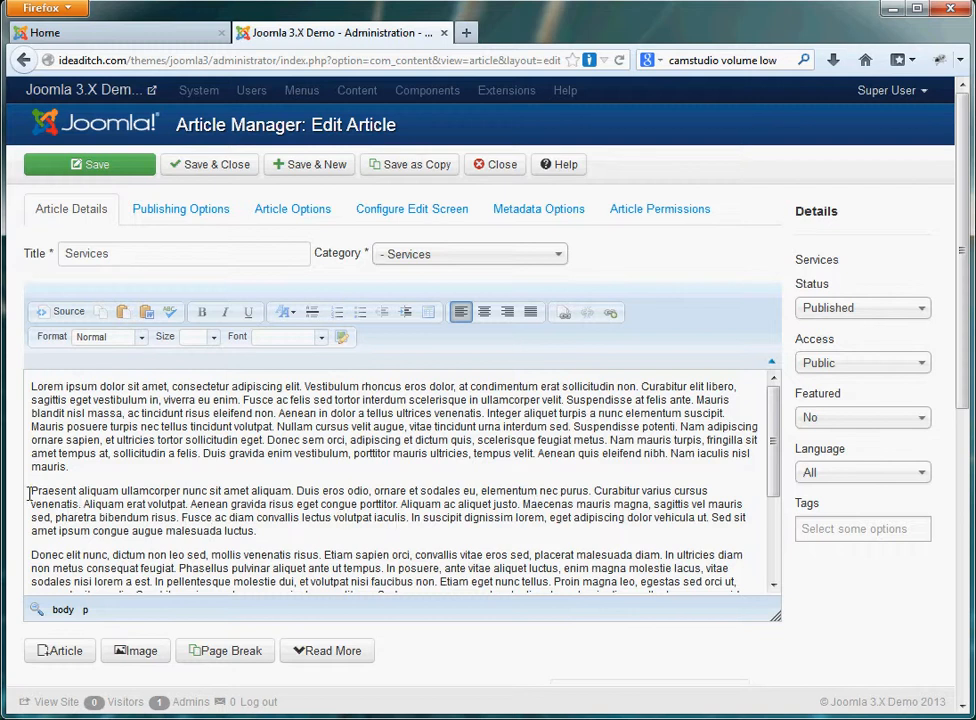
{"action": "left_click_drag", "start_coordinate": [30, 490], "coordinate": [264, 531]}
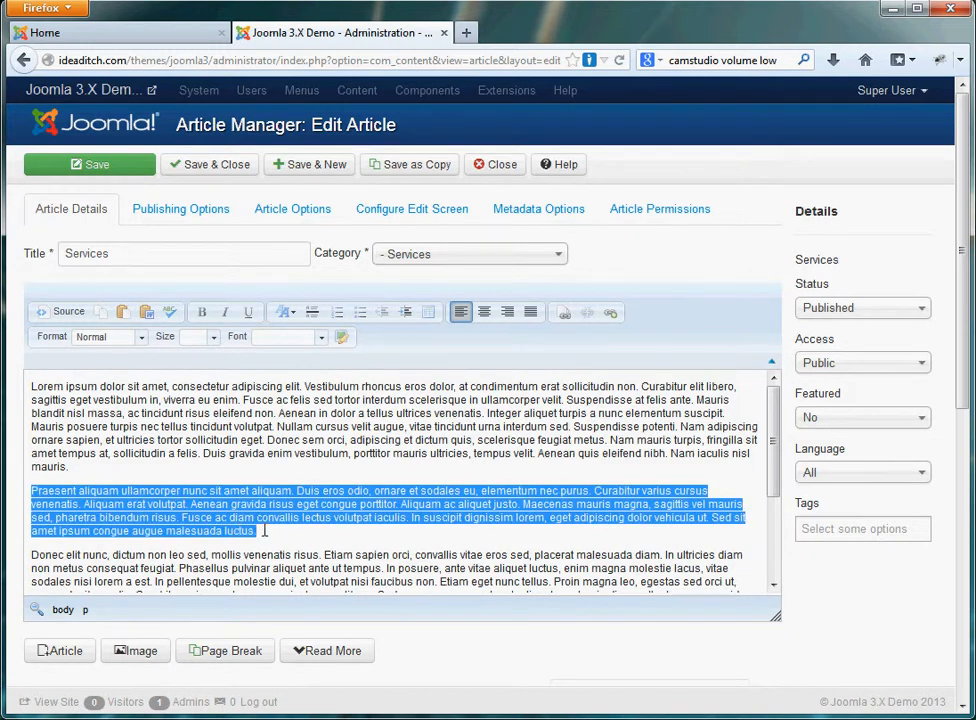
{"action": "left_click", "coordinate": [535, 510]}
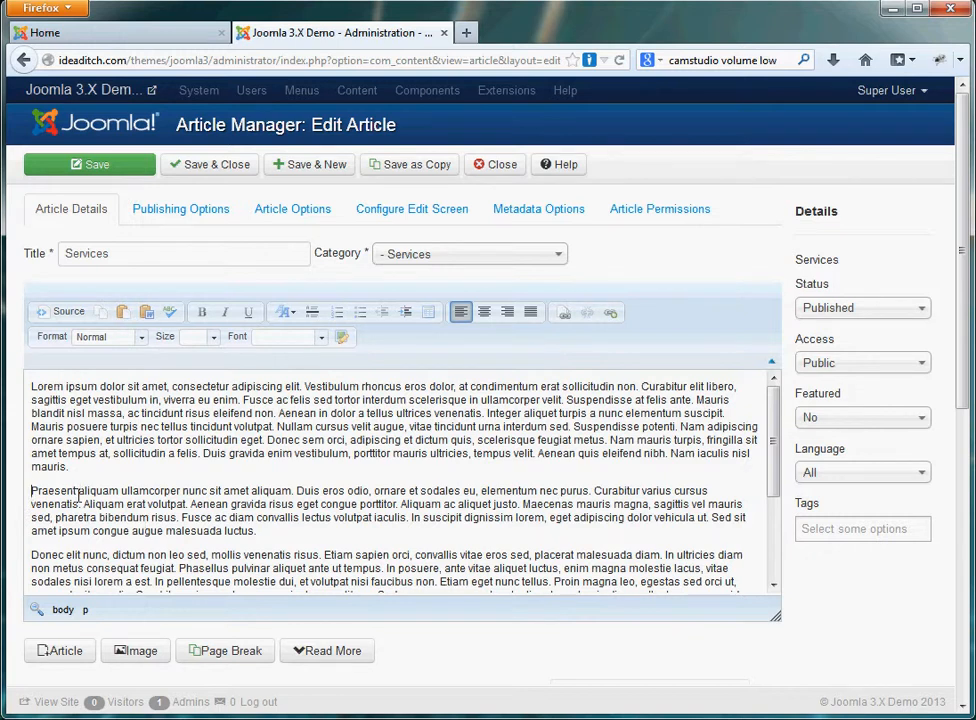
{"action": "left_click", "coordinate": [341, 341]}
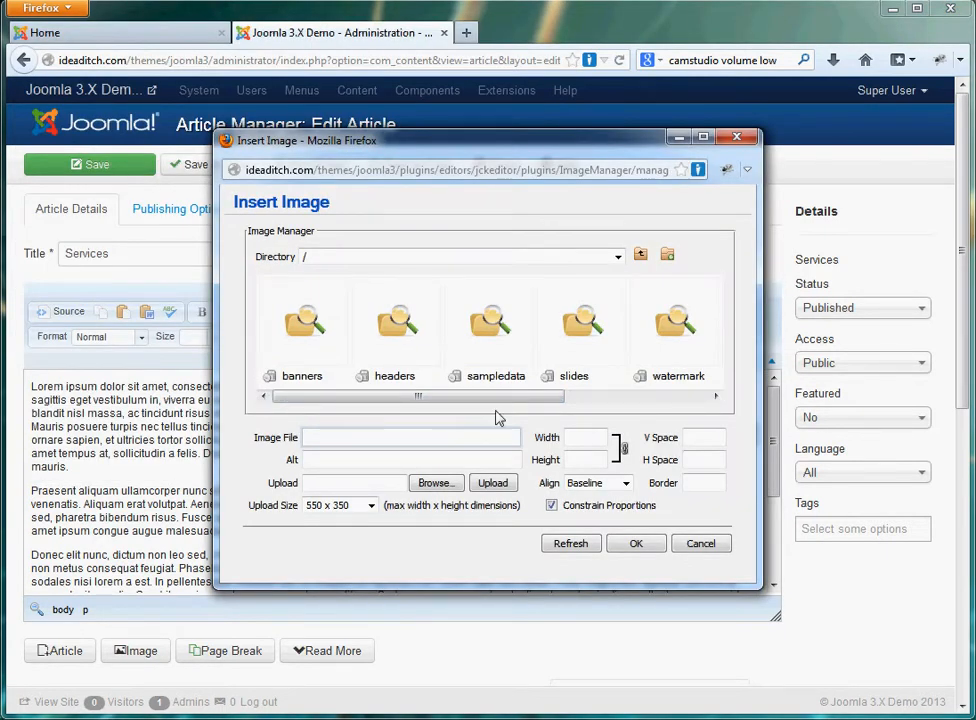
{"action": "left_click_drag", "start_coordinate": [449, 398], "coordinate": [608, 417]}
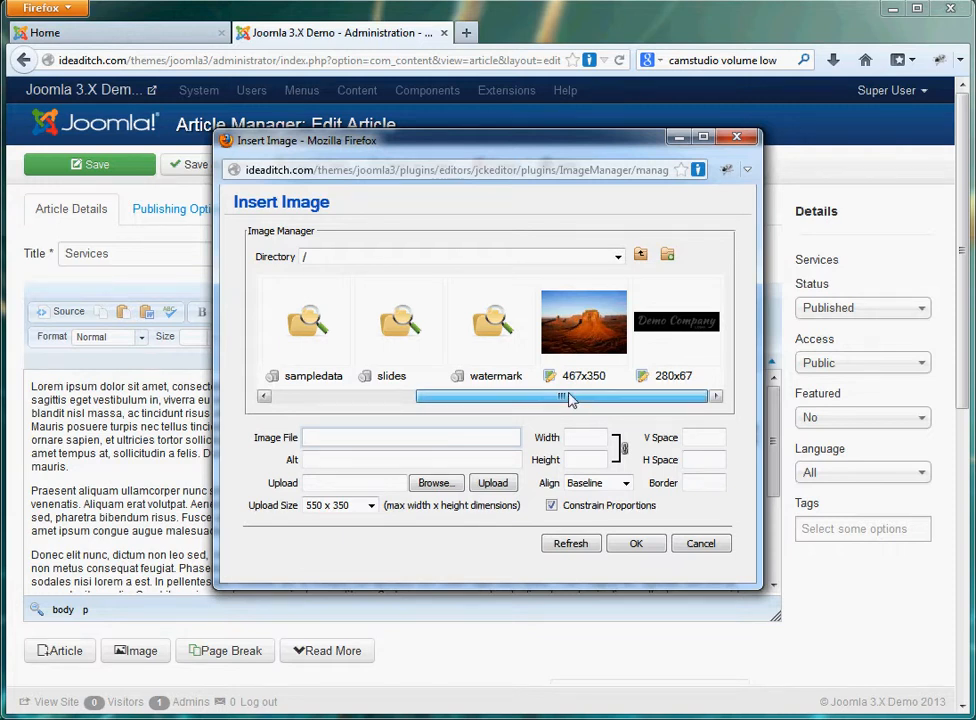
{"action": "left_click_drag", "start_coordinate": [570, 399], "coordinate": [599, 405]}
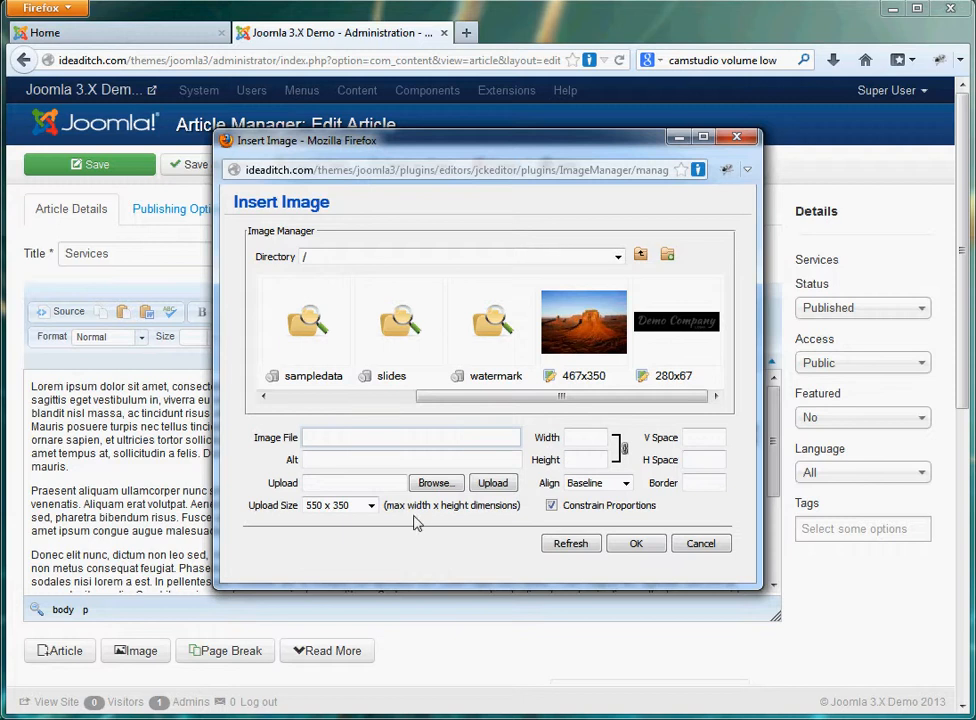
- Choose the Koala picture from the Sample Pictures folder of the Pictures library as the file to upload
{"action": "left_click", "coordinate": [435, 484]}
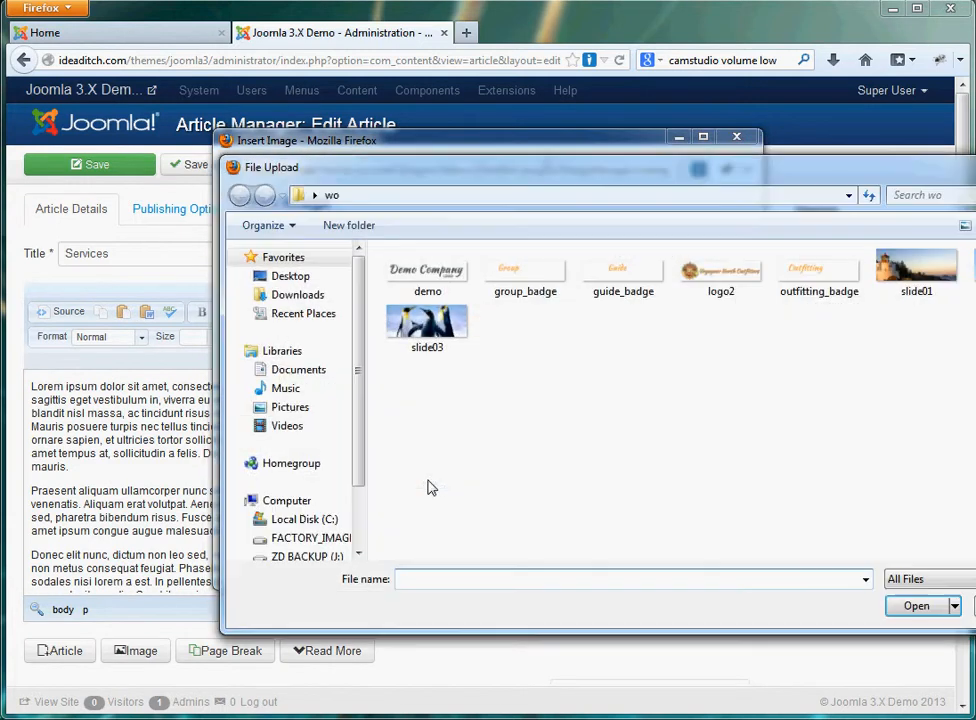
{"action": "left_click", "coordinate": [313, 407]}
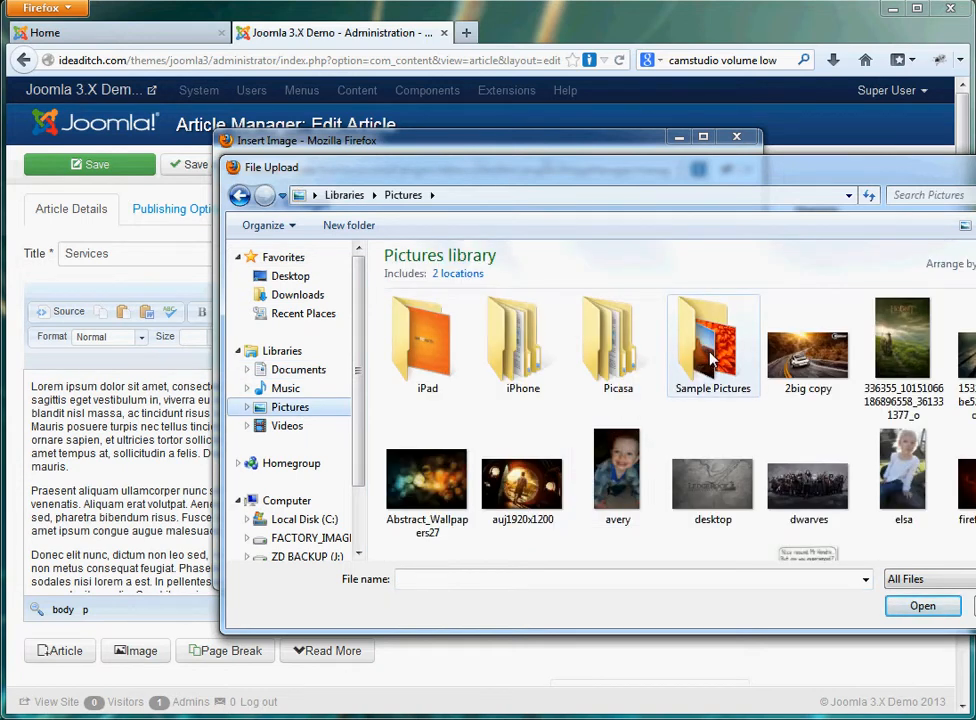
{"action": "left_click", "coordinate": [712, 358]}
{"action": "double_click", "coordinate": [712, 358]}
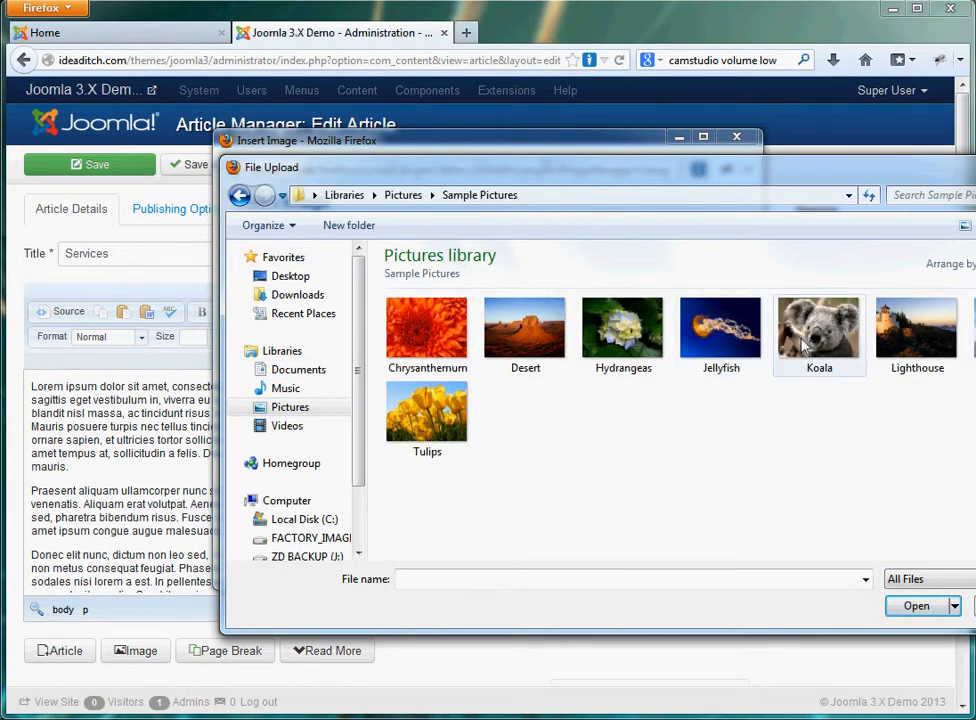
{"action": "left_click", "coordinate": [818, 333]}
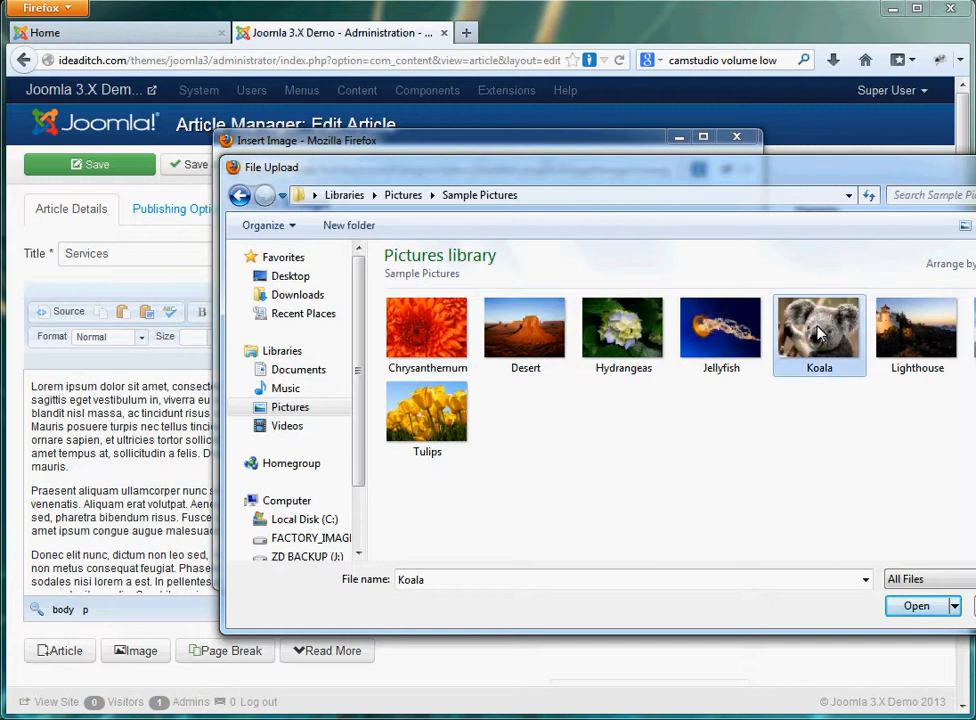
{"action": "left_click", "coordinate": [915, 606]}
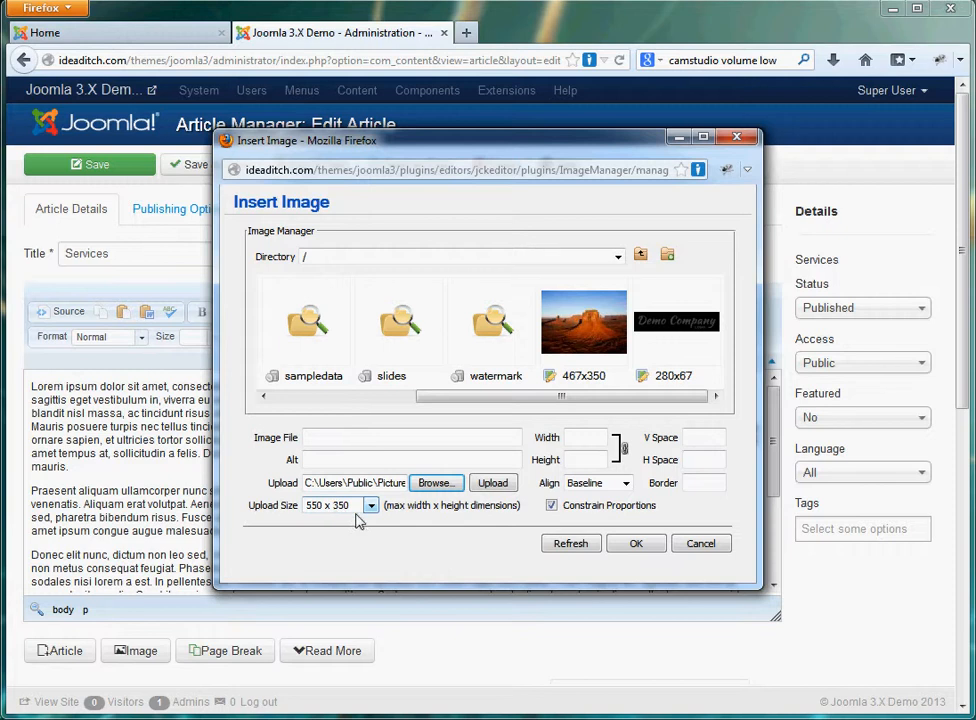
- Upload the chosen picture with a maximum size of 550 x 350 and find it in the image list
{"action": "left_click", "coordinate": [359, 508]}
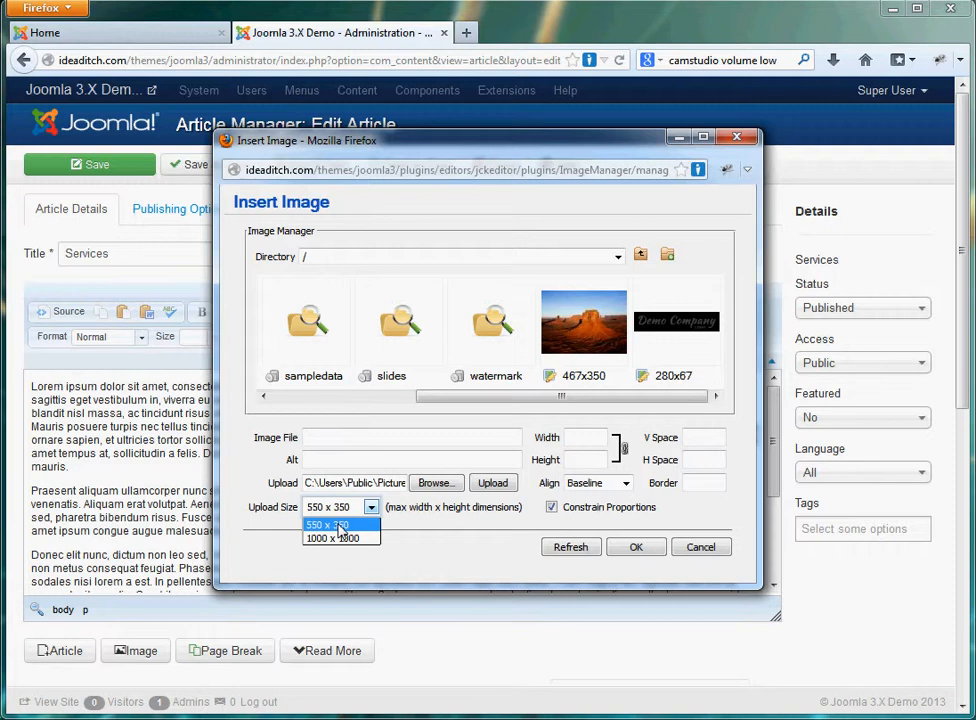
{"action": "left_click", "coordinate": [341, 527]}
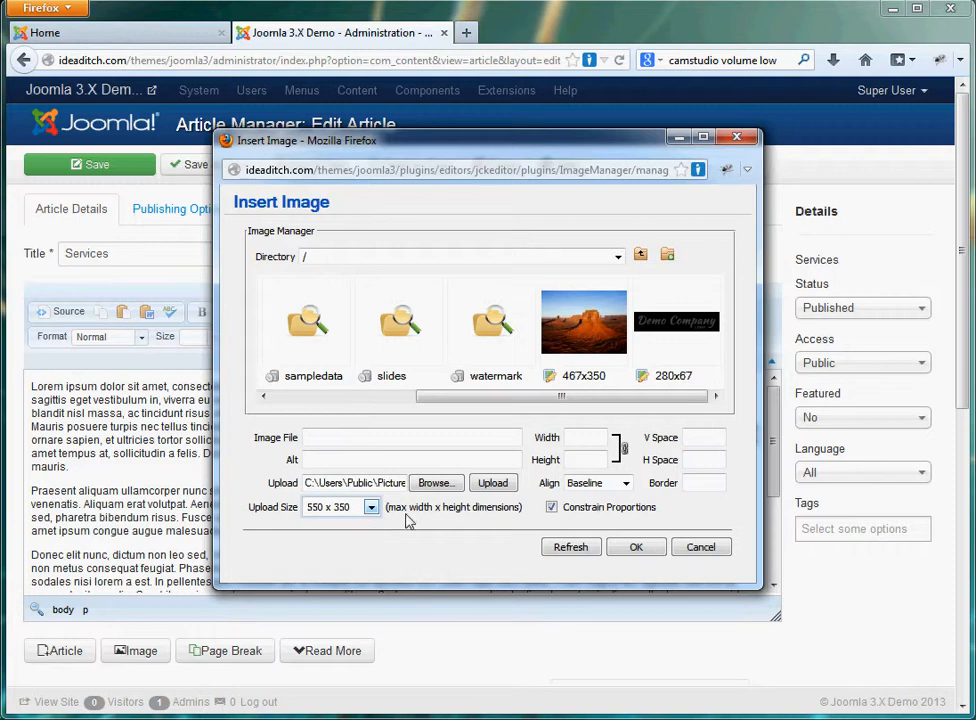
{"action": "left_click", "coordinate": [493, 484]}
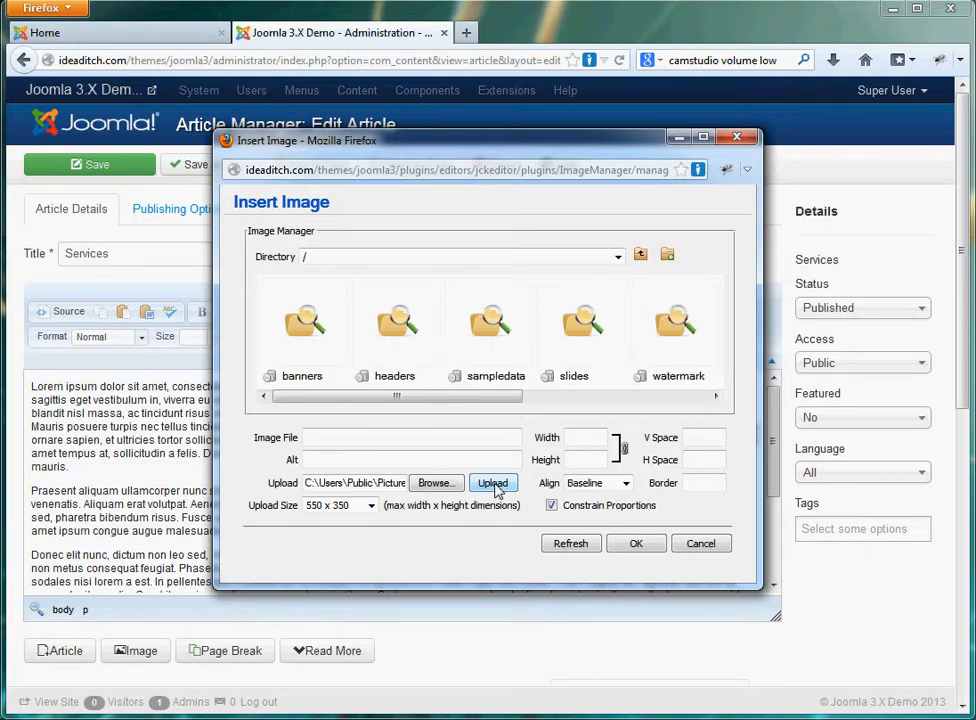
{"action": "left_click_drag", "start_coordinate": [418, 399], "coordinate": [603, 400]}
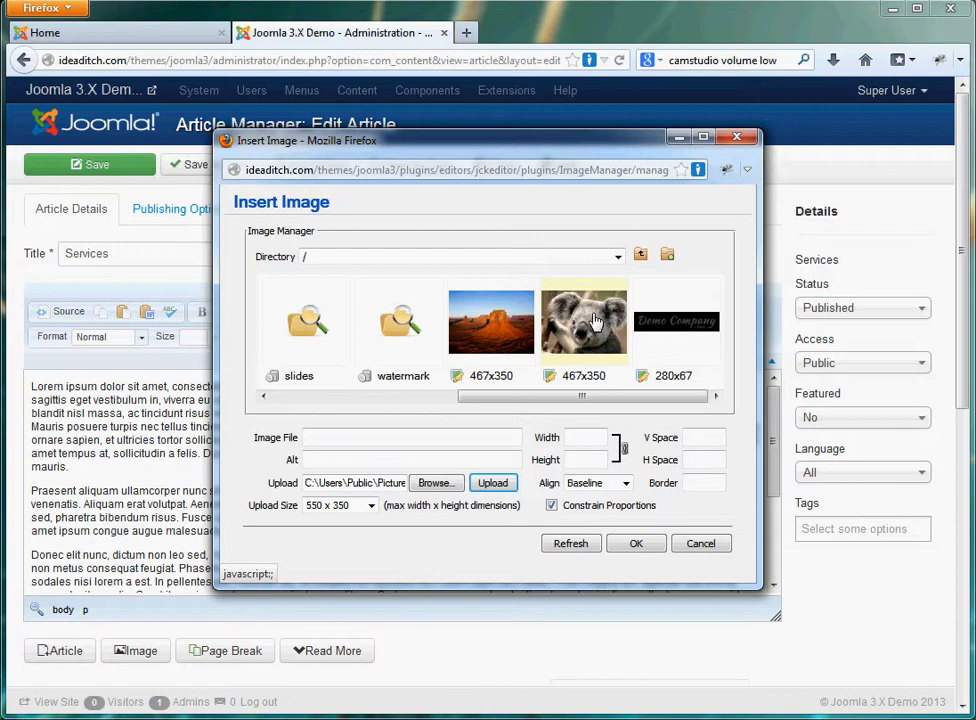
- Insert the uploaded Koala image into the article with Right alignment and a width of 300, keeping its proportions
{"action": "left_click", "coordinate": [587, 326]}
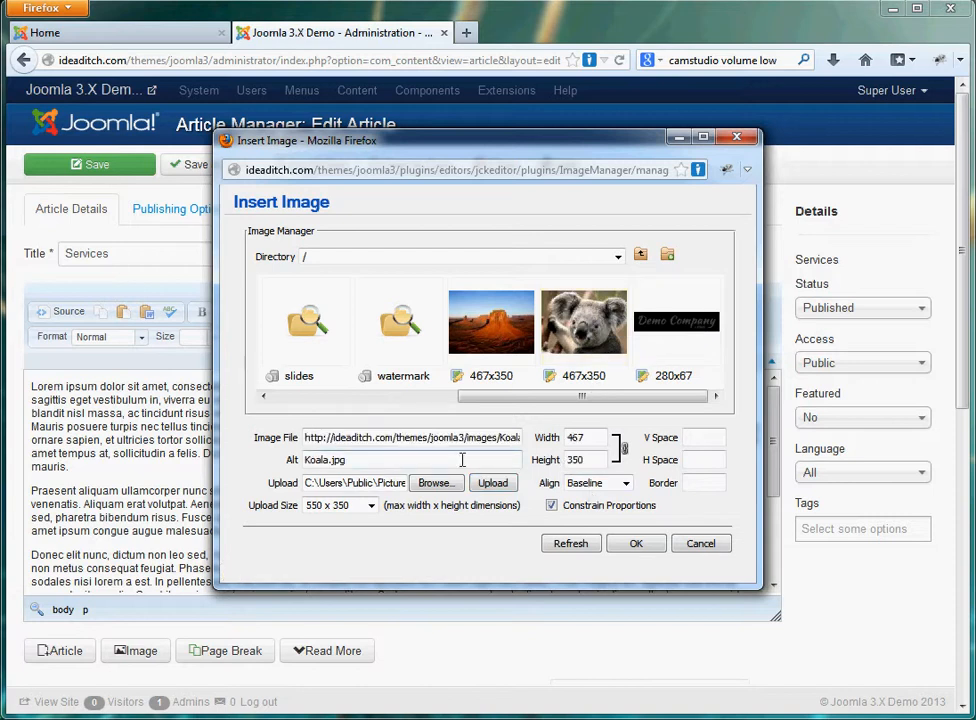
{"action": "left_click", "coordinate": [600, 487]}
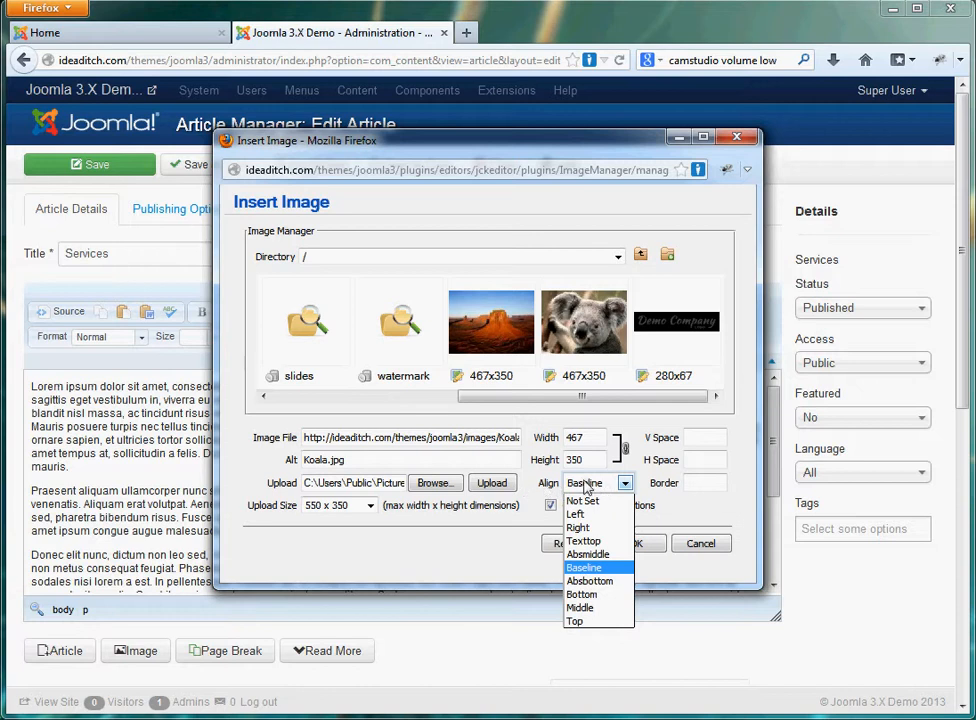
{"action": "left_click", "coordinate": [585, 527]}
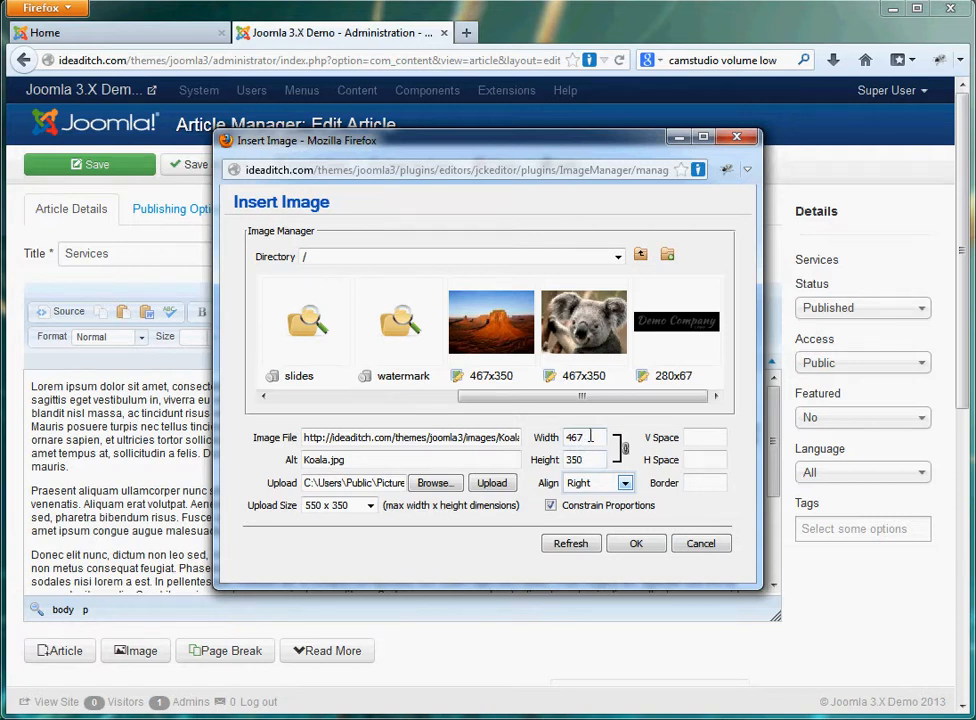
{"action": "left_click_drag", "start_coordinate": [595, 437], "coordinate": [563, 440]}
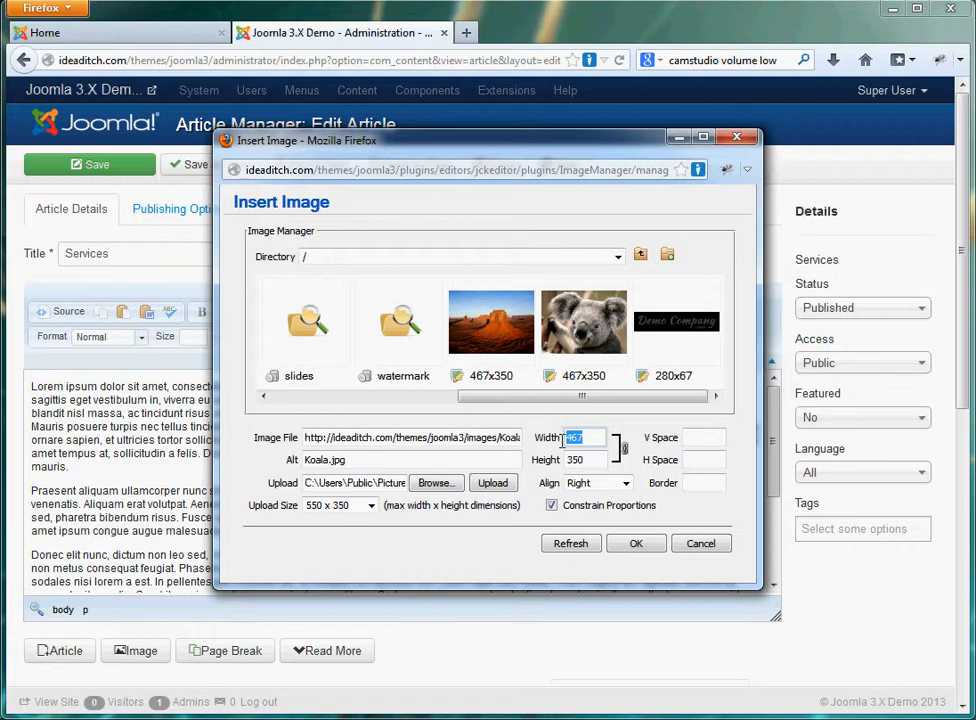
{"action": "type", "text": "300"}
{"action": "left_click", "coordinate": [596, 460]}
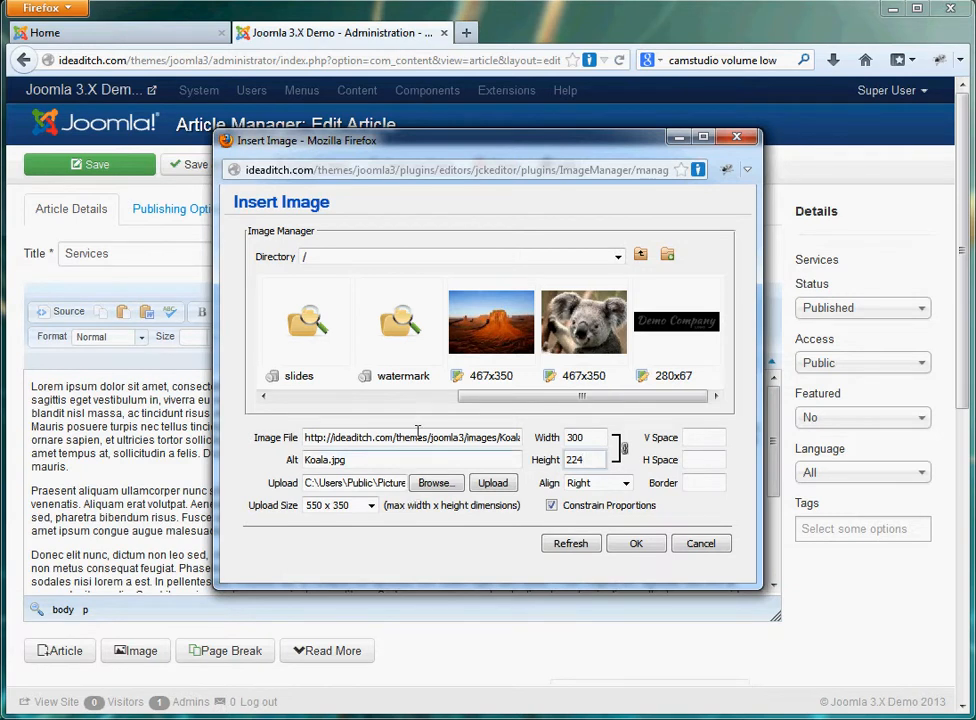
{"action": "left_click", "coordinate": [636, 543]}
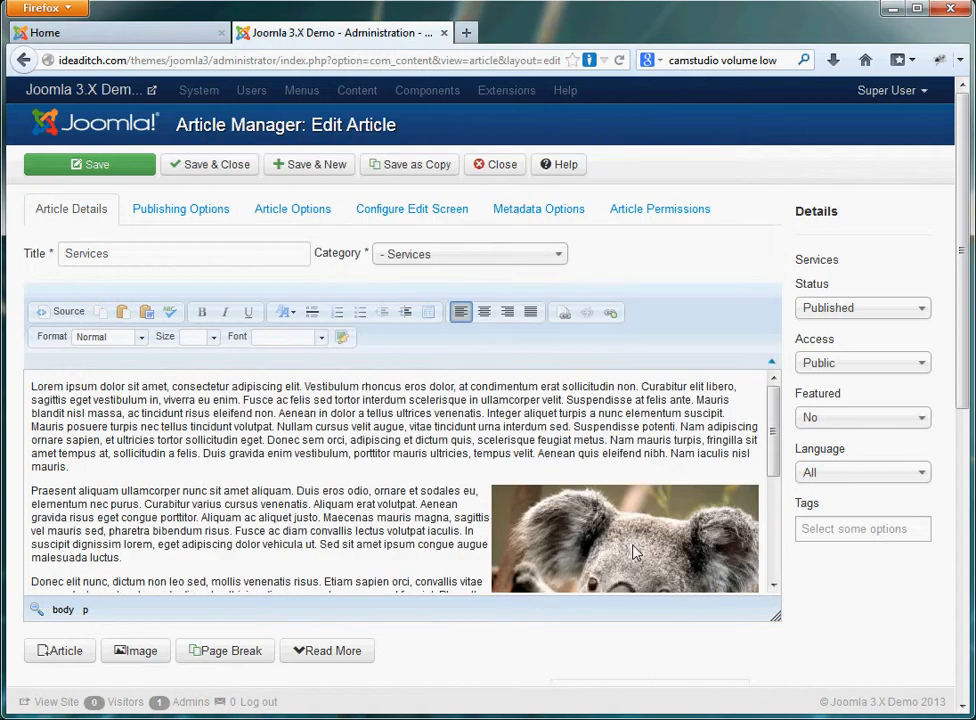
- Shrink the inserted koala image slightly in proportion, directly in the article text
{"action": "scroll", "coordinate": [650, 550], "scroll_direction": "down", "scroll_amount": 3}
{"action": "scroll", "coordinate": [668, 550], "scroll_direction": "down", "scroll_amount": 1}
{"action": "scroll", "coordinate": [646, 430], "scroll_direction": "up", "scroll_amount": 3}
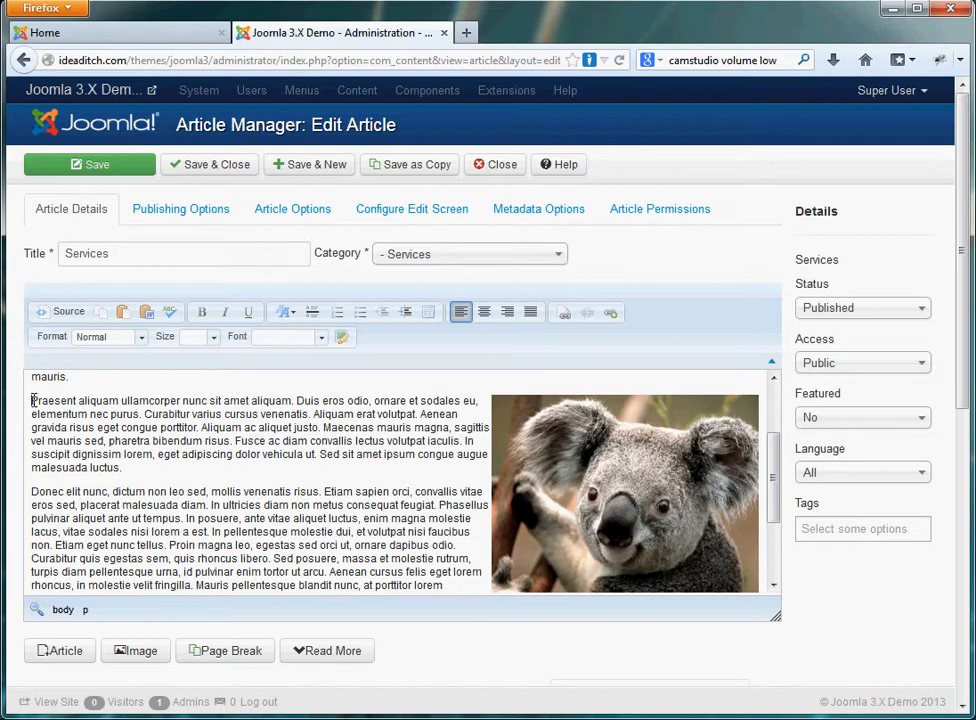
{"action": "left_click", "coordinate": [590, 463]}
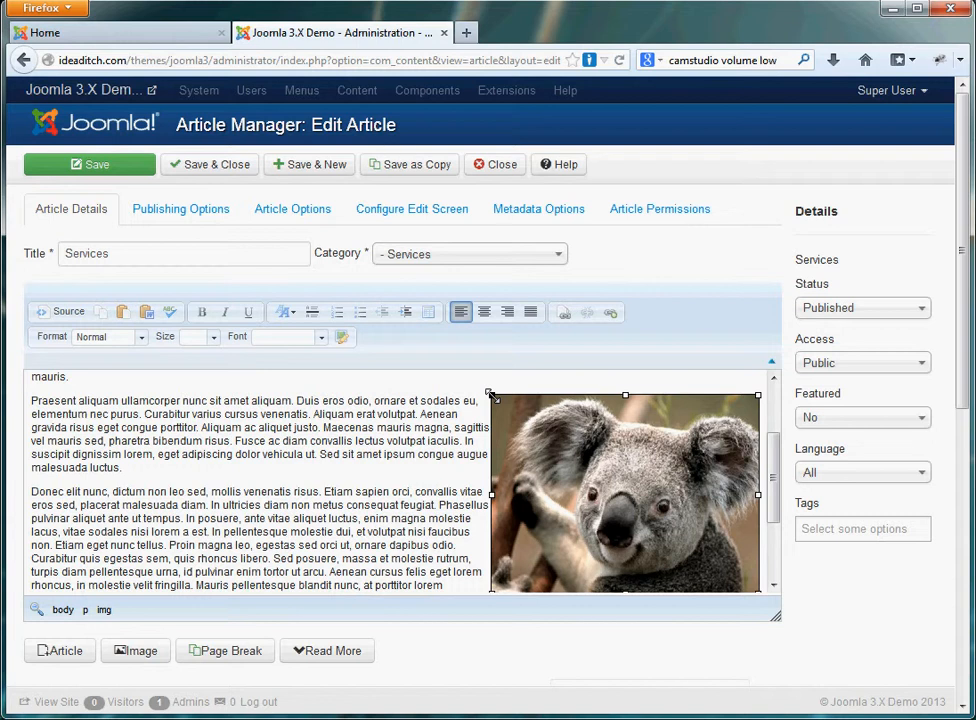
{"action": "left_click_drag", "start_coordinate": [490, 394], "coordinate": [535, 452]}
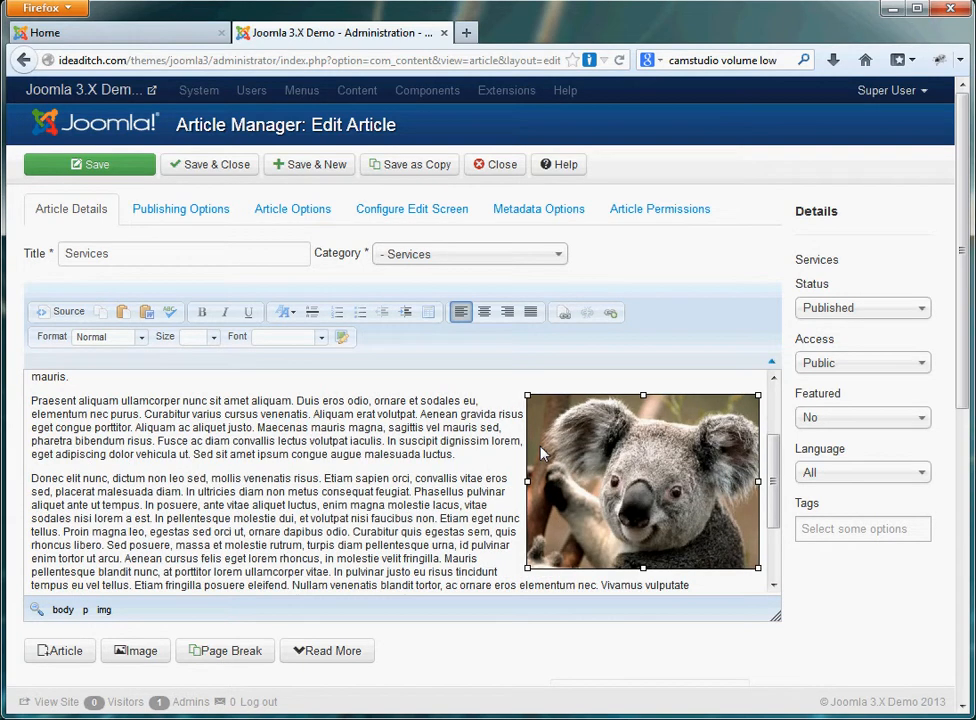
- Move the koala image to the start of the third paragraph, beginning with "Donec elit nunc"
{"action": "scroll", "coordinate": [540, 453], "scroll_direction": "up", "scroll_amount": 2}
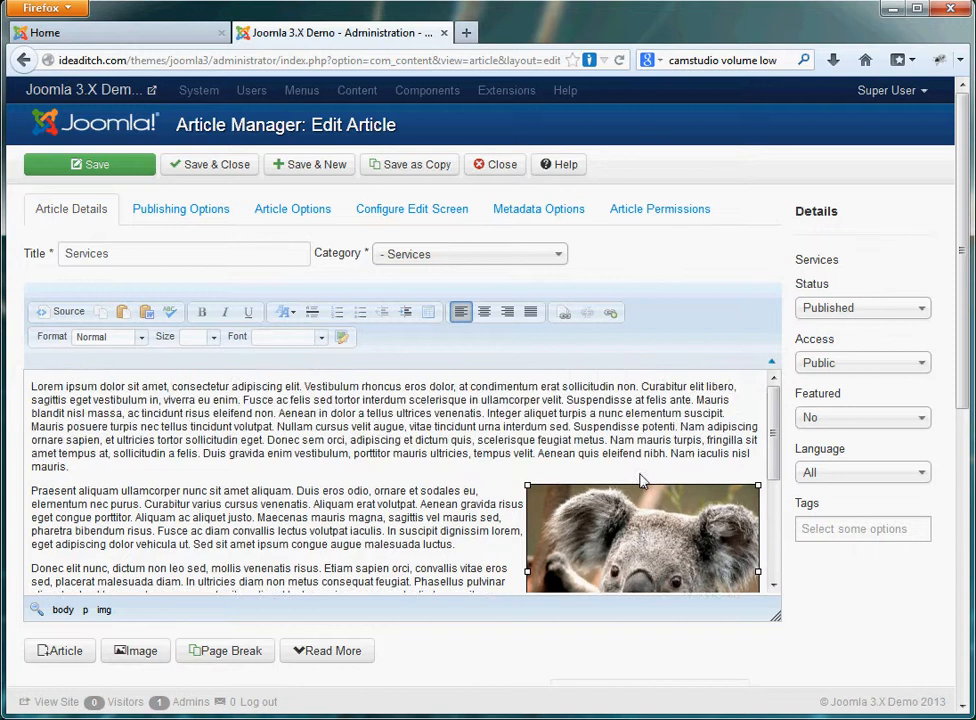
{"action": "scroll", "coordinate": [643, 479], "scroll_direction": "down", "scroll_amount": 4}
{"action": "scroll", "coordinate": [652, 500], "scroll_direction": "down", "scroll_amount": 2}
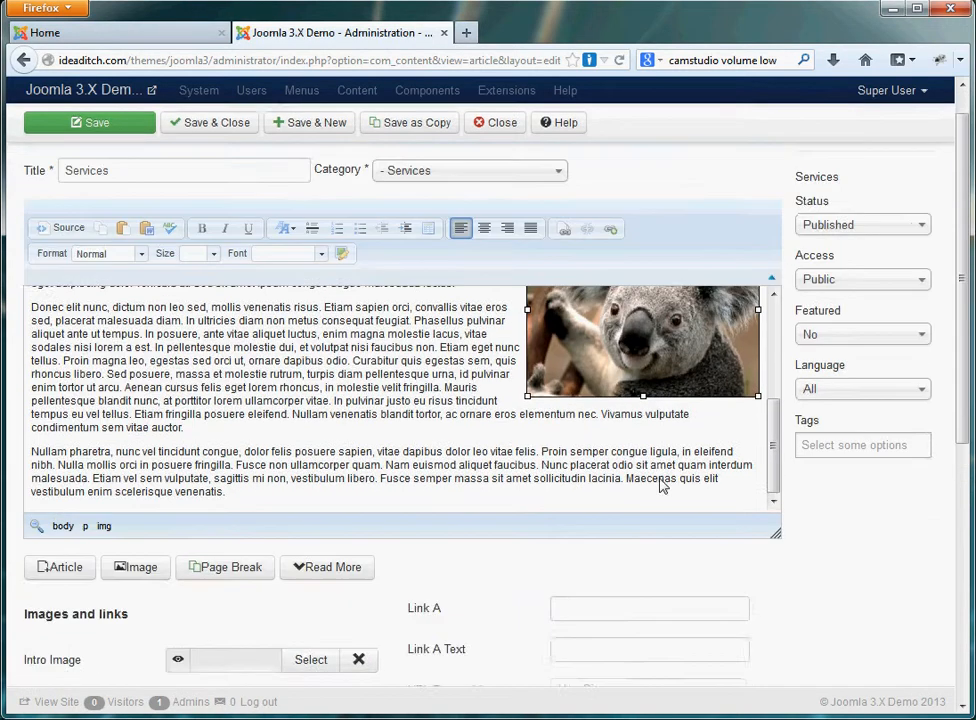
{"action": "scroll", "coordinate": [622, 490], "scroll_direction": "up", "scroll_amount": 2}
{"action": "scroll", "coordinate": [364, 485], "scroll_direction": "up", "scroll_amount": 2}
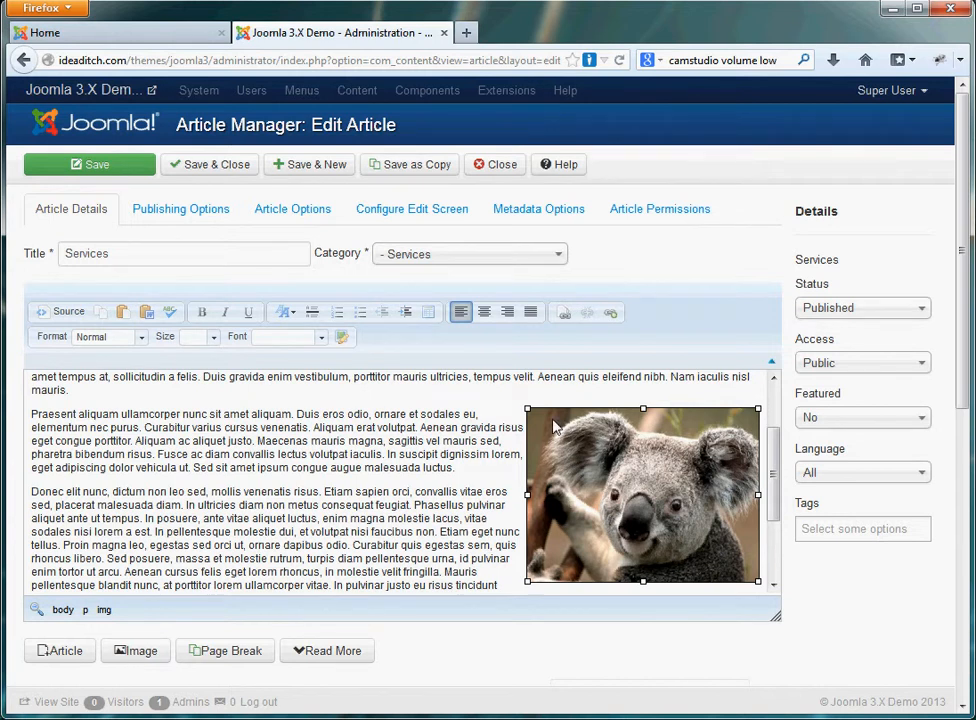
{"action": "left_click_drag", "start_coordinate": [555, 427], "coordinate": [34, 496]}
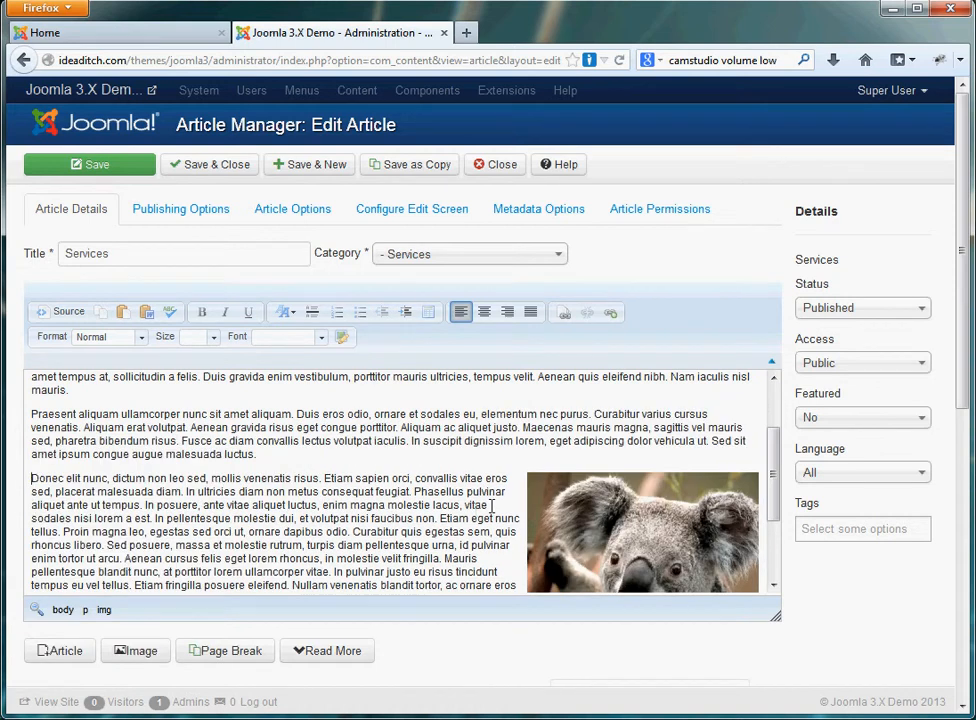
{"action": "scroll", "coordinate": [495, 505], "scroll_direction": "down", "scroll_amount": 2}
{"action": "scroll", "coordinate": [500, 505], "scroll_direction": "up", "scroll_amount": 4}
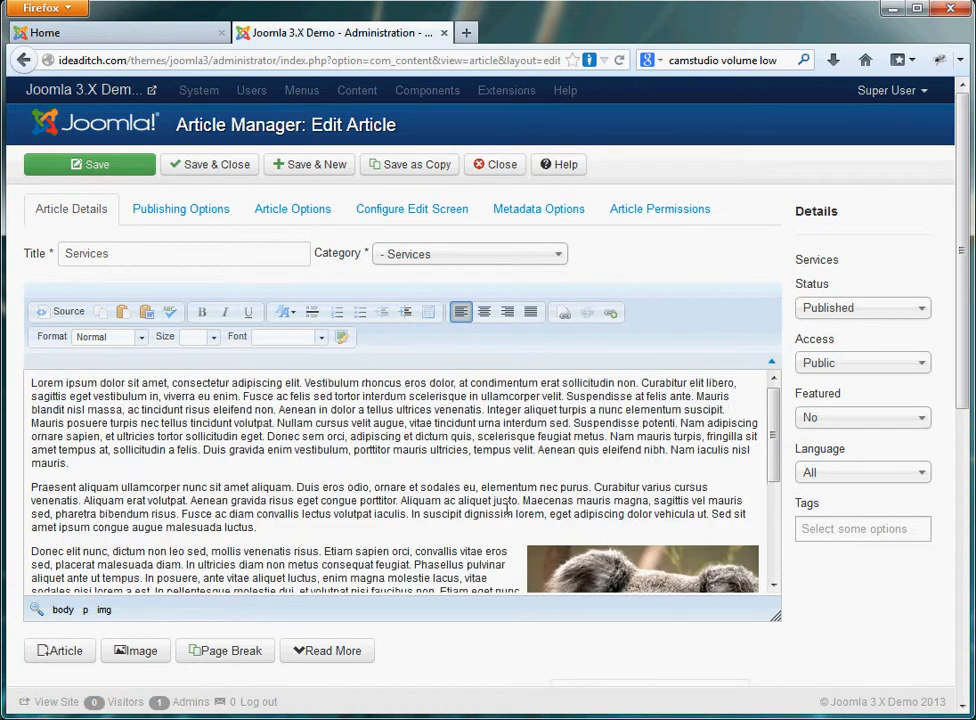
- Move the koala image back to the start of the second paragraph, beginning with "Praesent aliquam"
{"action": "scroll", "coordinate": [507, 508], "scroll_direction": "down", "scroll_amount": 3}
{"action": "left_click_drag", "start_coordinate": [580, 491], "coordinate": [30, 390]}
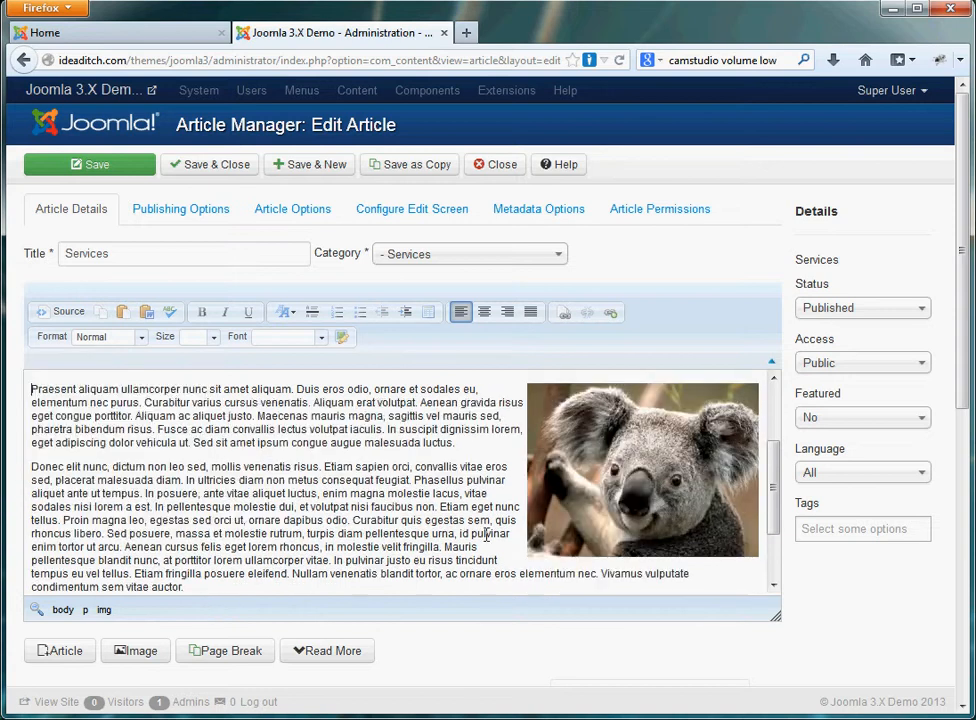
{"action": "scroll", "coordinate": [490, 534], "scroll_direction": "up", "scroll_amount": 3}
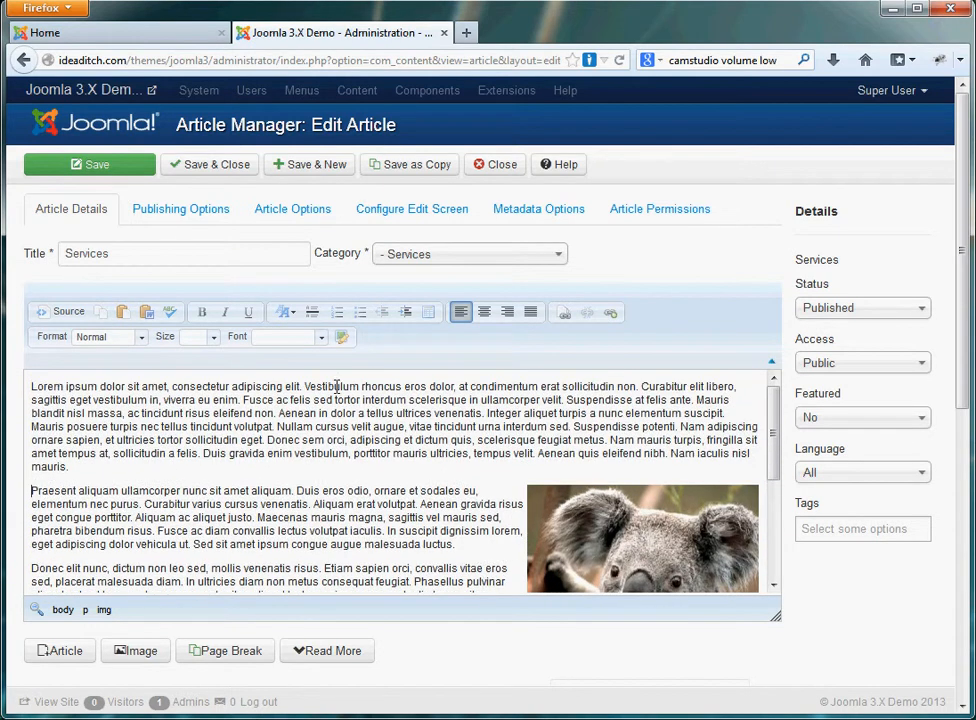
- Save the Services article and open the Services page on the public site
{"action": "left_click", "coordinate": [108, 168]}
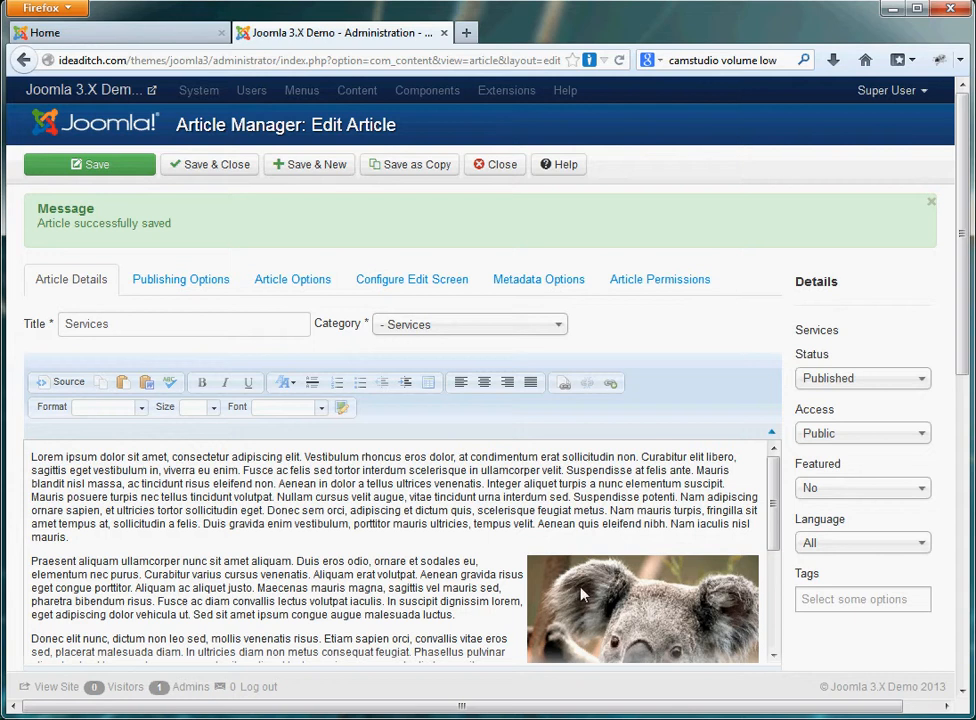
{"action": "left_click", "coordinate": [153, 40]}
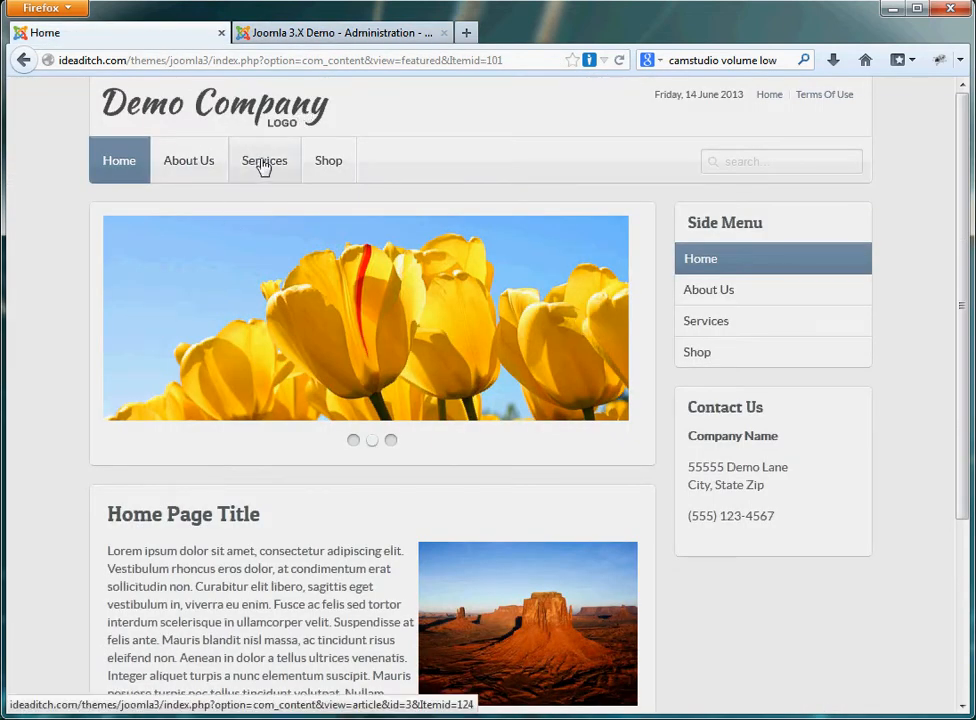
{"action": "left_click", "coordinate": [264, 167]}
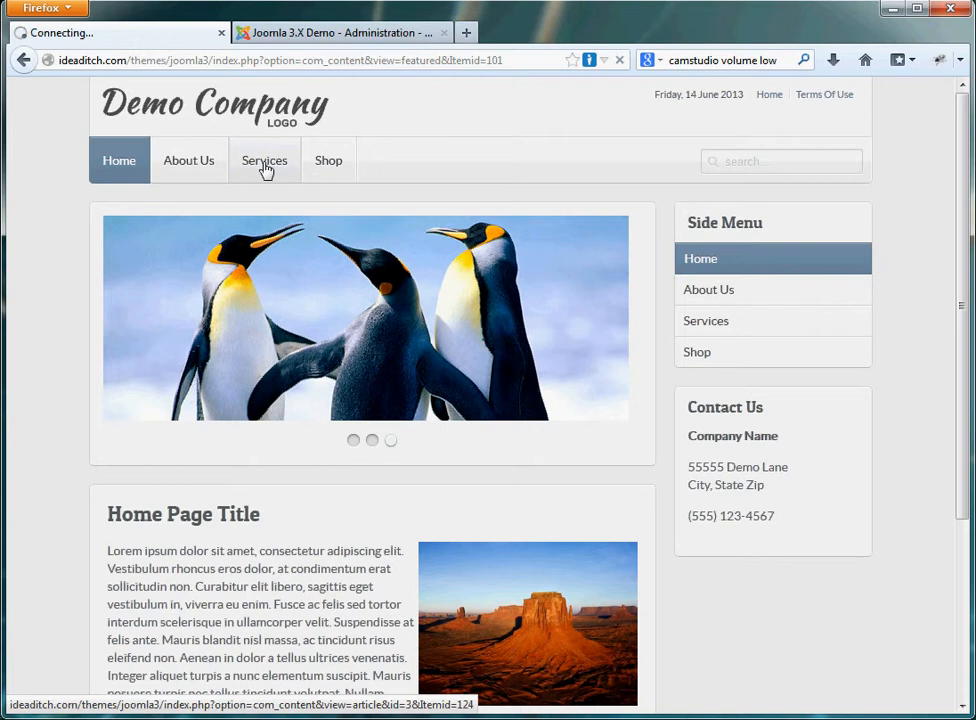